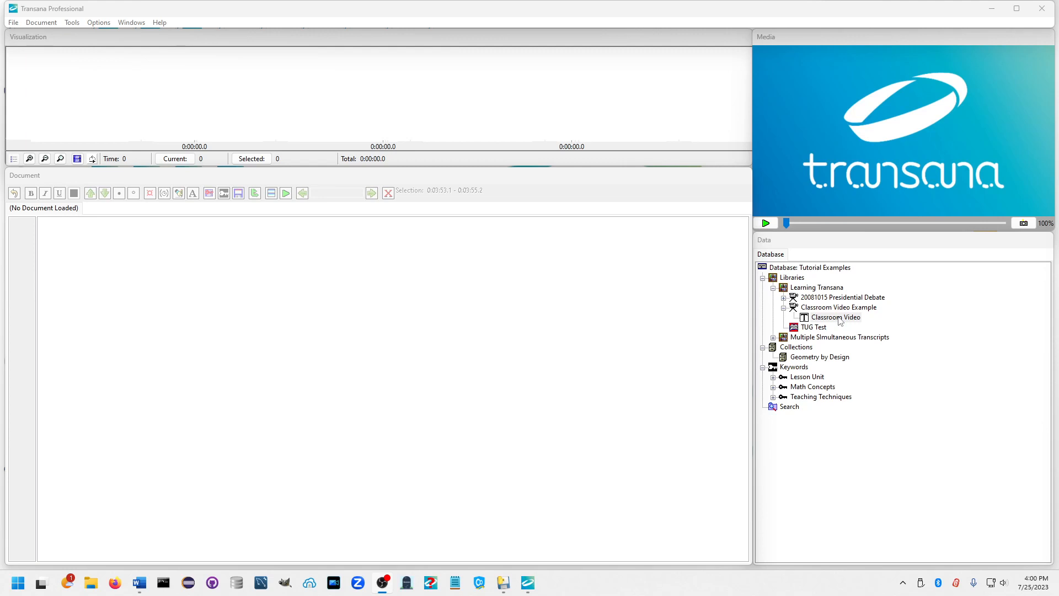
Step: Open the Classroom Video transcript of the Classroom Video Example episode at the discussion of the word "symmetrical"
{"action": "double_click", "coordinate": [837, 318]}
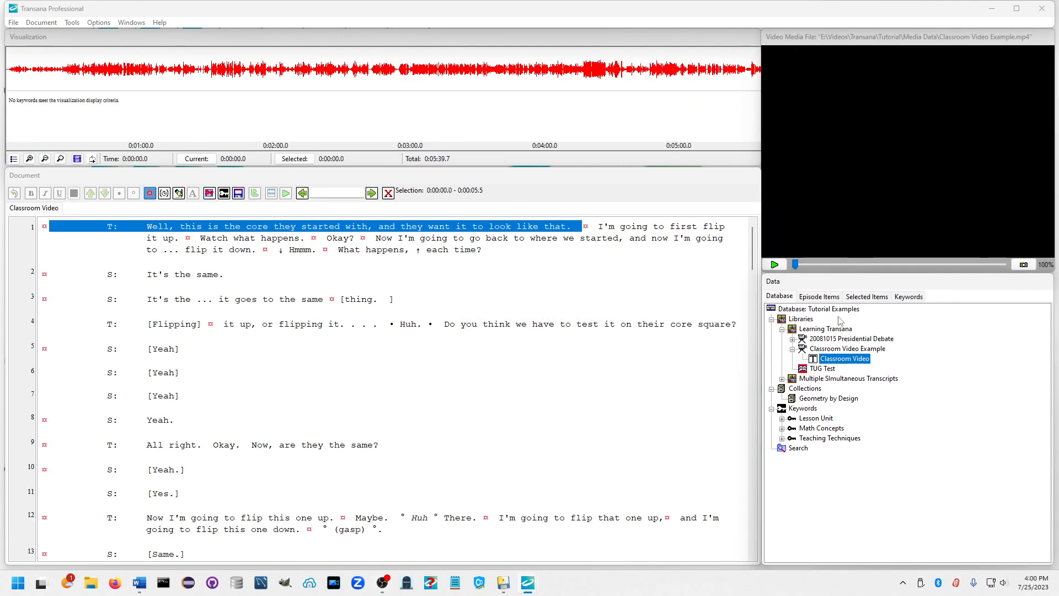
{"action": "left_click", "coordinate": [753, 259]}
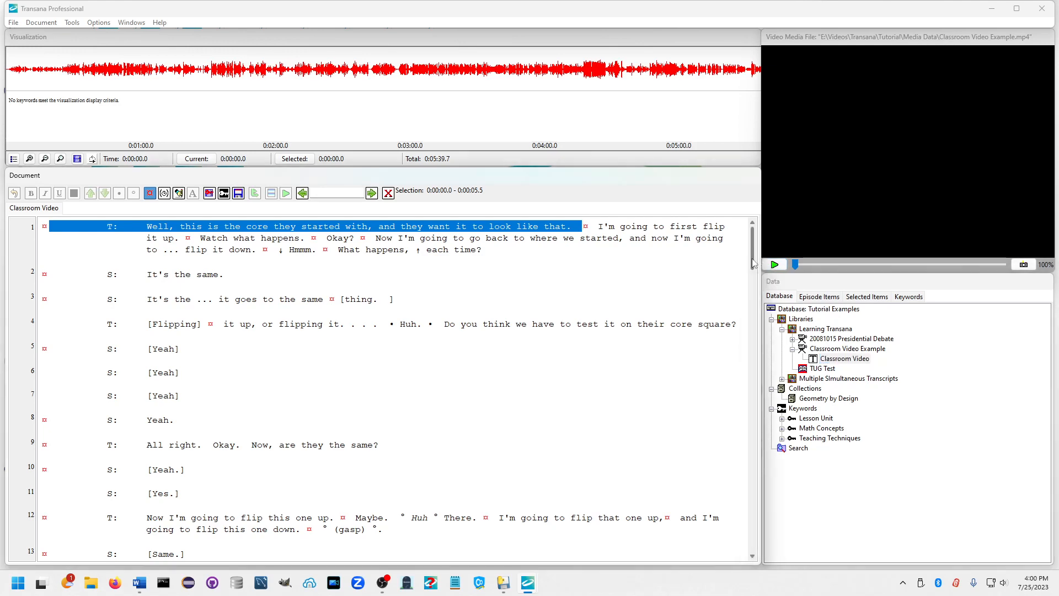
{"action": "left_click_drag", "start_coordinate": [754, 262], "coordinate": [738, 439]}
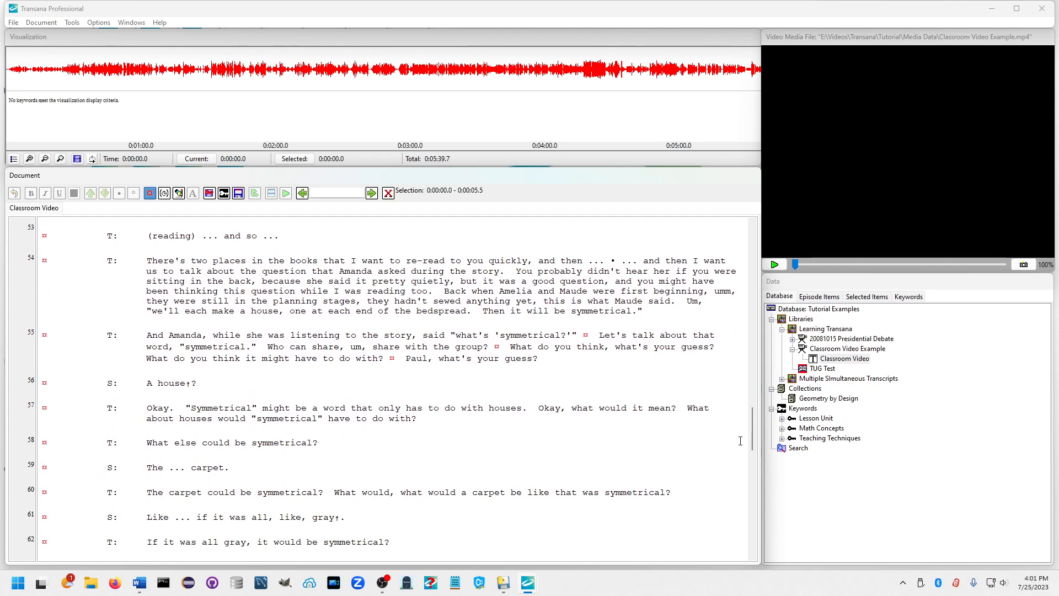
Step: Create a clip named "What might Symmetrical mean?" in Geometry by Design from line 55, "Let's talk about that word" through "have to do with?"
{"action": "left_click_drag", "start_coordinate": [599, 336], "coordinate": [382, 364]}
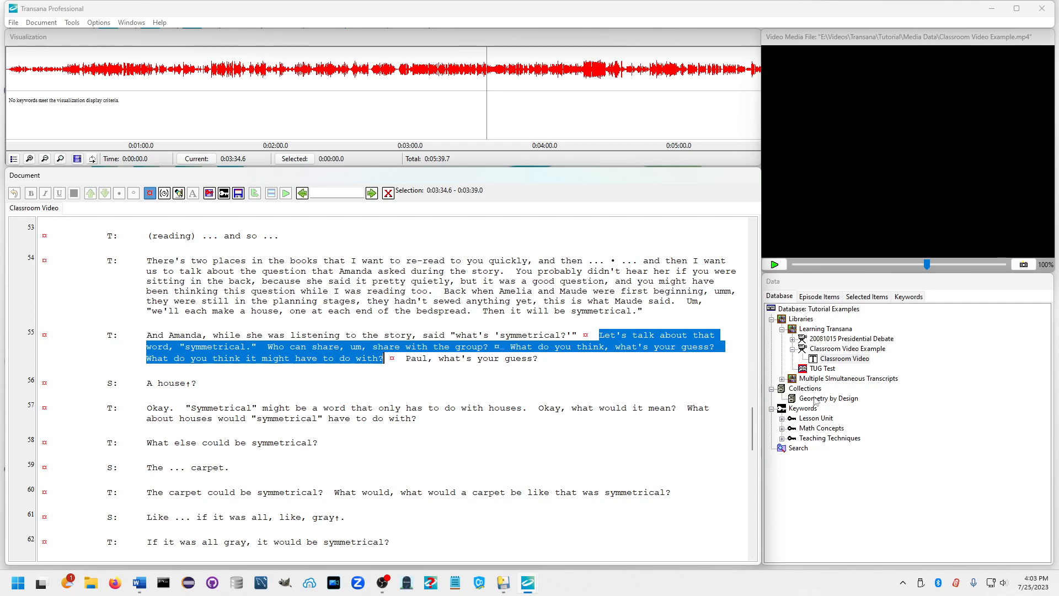
{"action": "left_click_drag", "start_coordinate": [814, 401], "coordinate": [814, 401]}
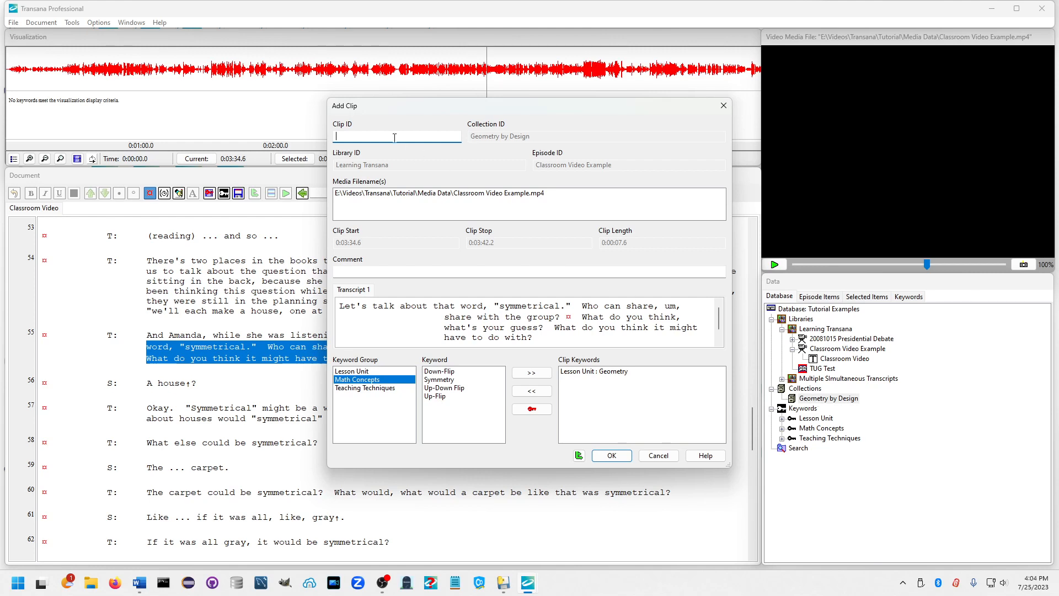
{"action": "type", "text": "What might Symmetrical mean?"}
{"action": "left_click", "coordinate": [605, 375]}
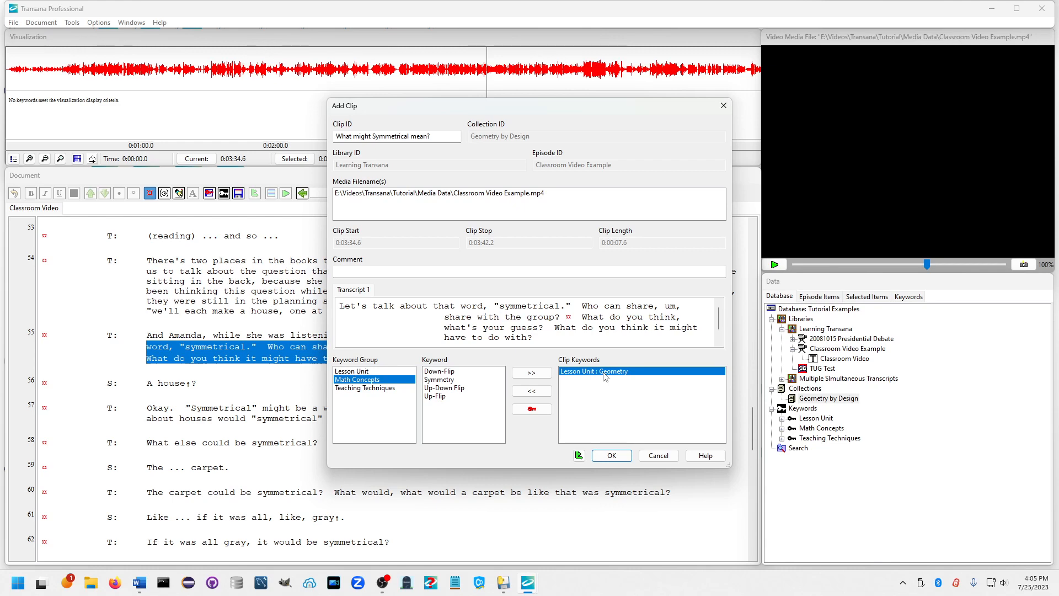
{"action": "left_click", "coordinate": [612, 455]}
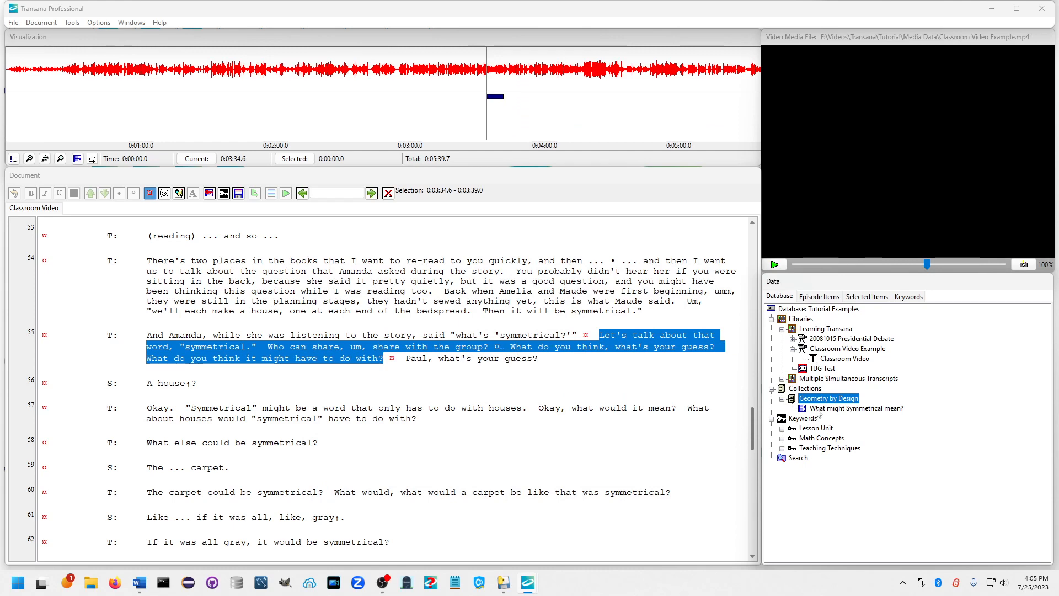
Step: Open and play the "What might Symmetrical mean?" clip, and locate it in its source episode
{"action": "double_click", "coordinate": [829, 409]}
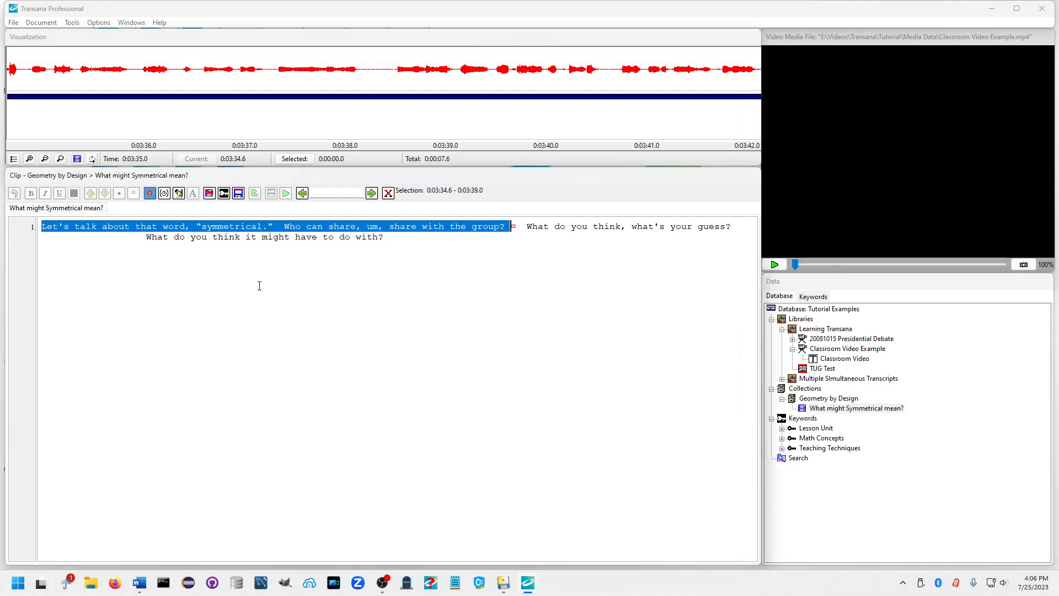
{"action": "key", "text": "ctrl+s"}
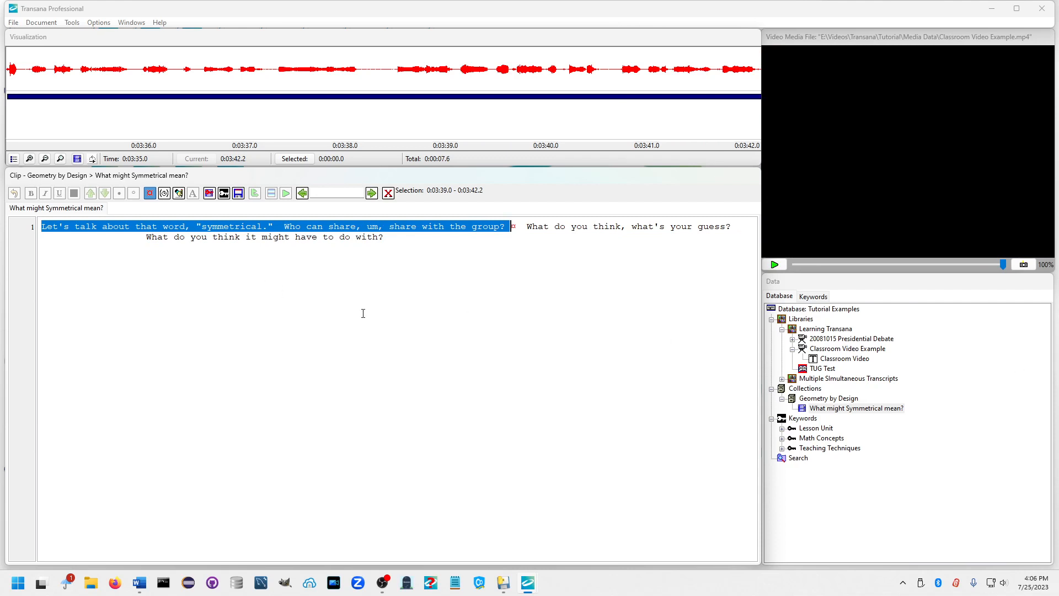
{"action": "right_click", "coordinate": [811, 409]}
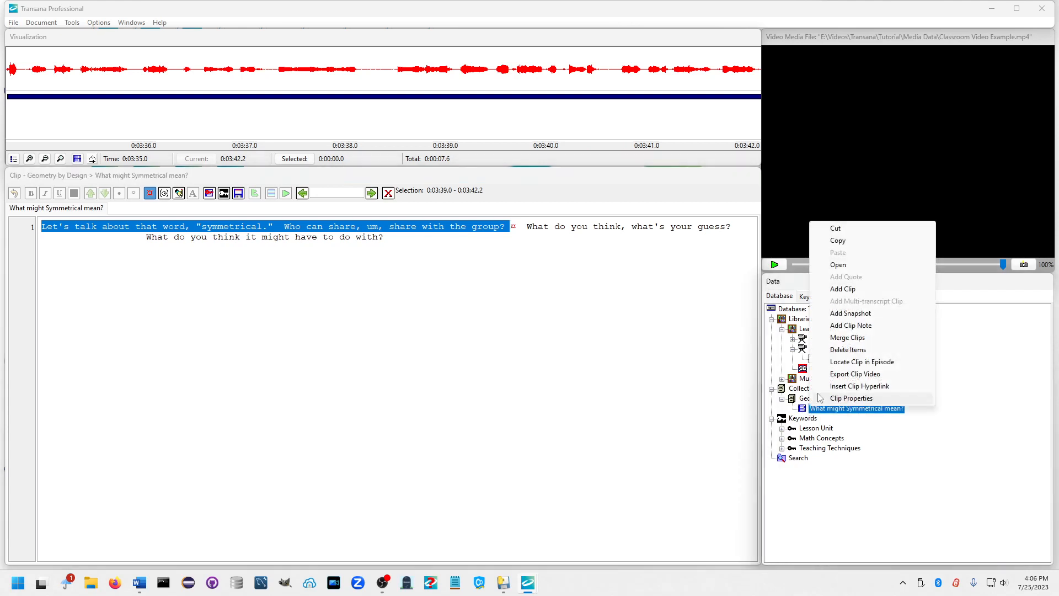
{"action": "left_click", "coordinate": [838, 362]}
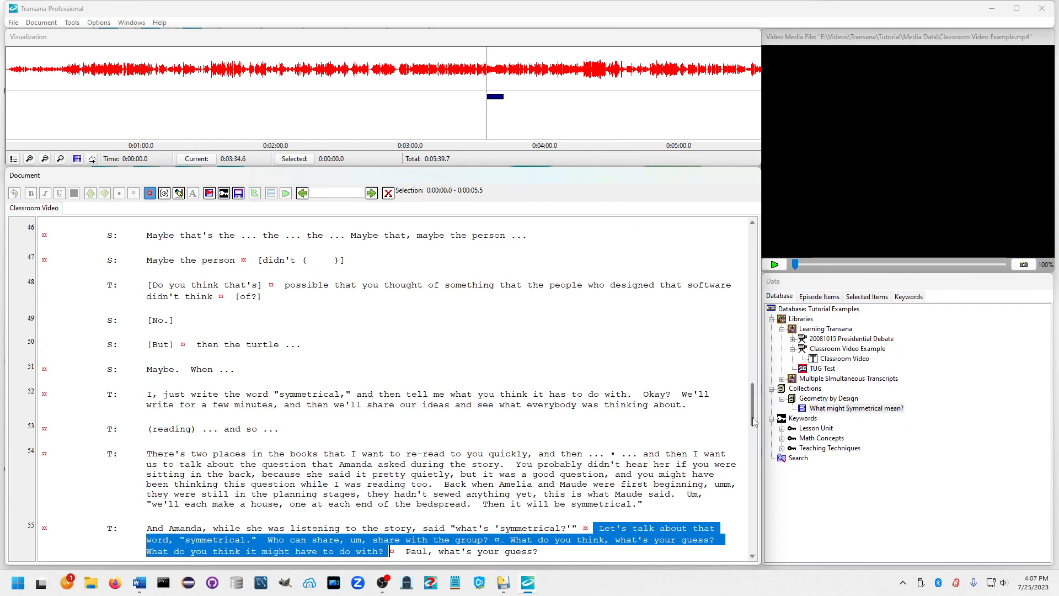
{"action": "left_click_drag", "start_coordinate": [754, 422], "coordinate": [756, 459]}
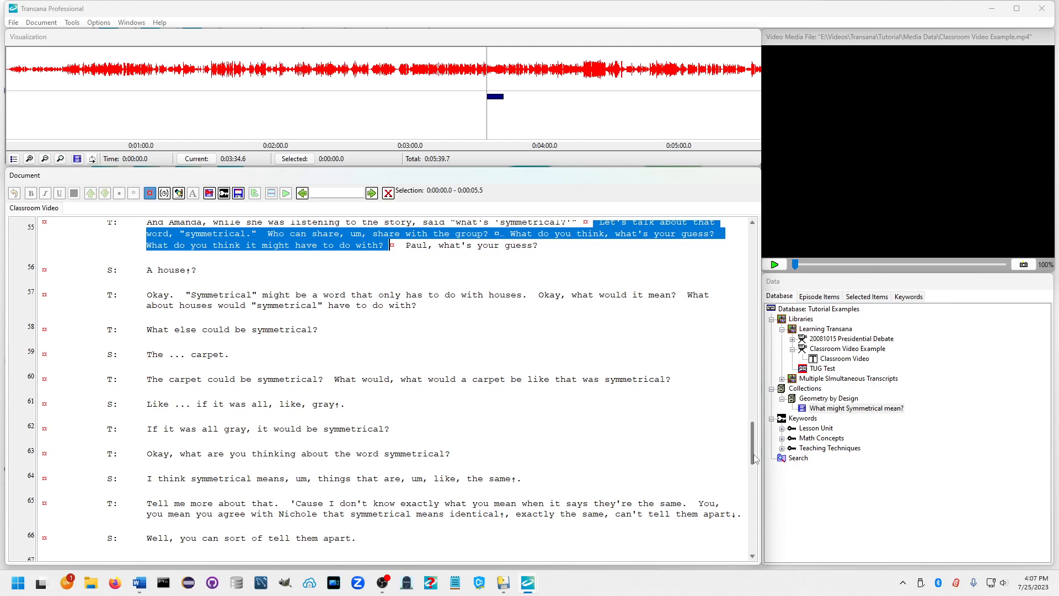
Step: Add a nested collection named "Definition of Symmetry" inside the Geometry by Design collection
{"action": "right_click", "coordinate": [835, 399]}
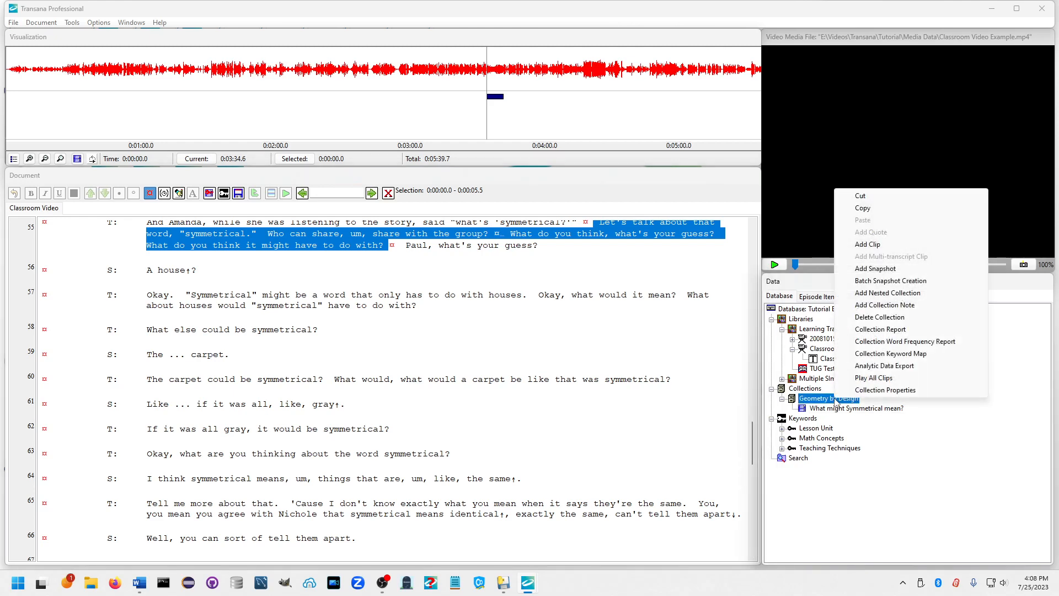
{"action": "left_click", "coordinate": [897, 293]}
{"action": "type", "text": "D"}
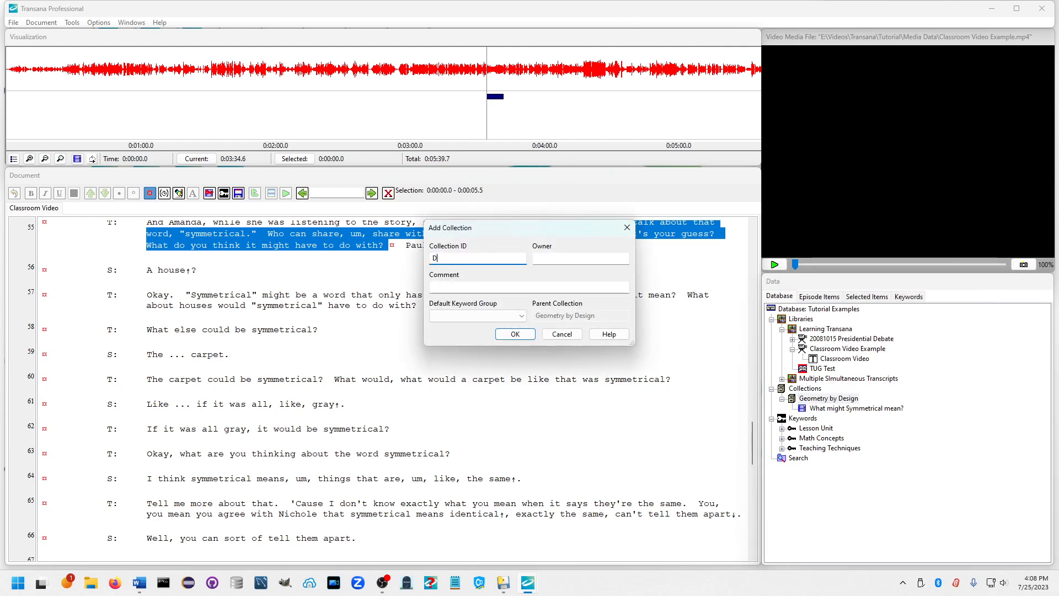
{"action": "type", "text": "efinition of Symmetry"}
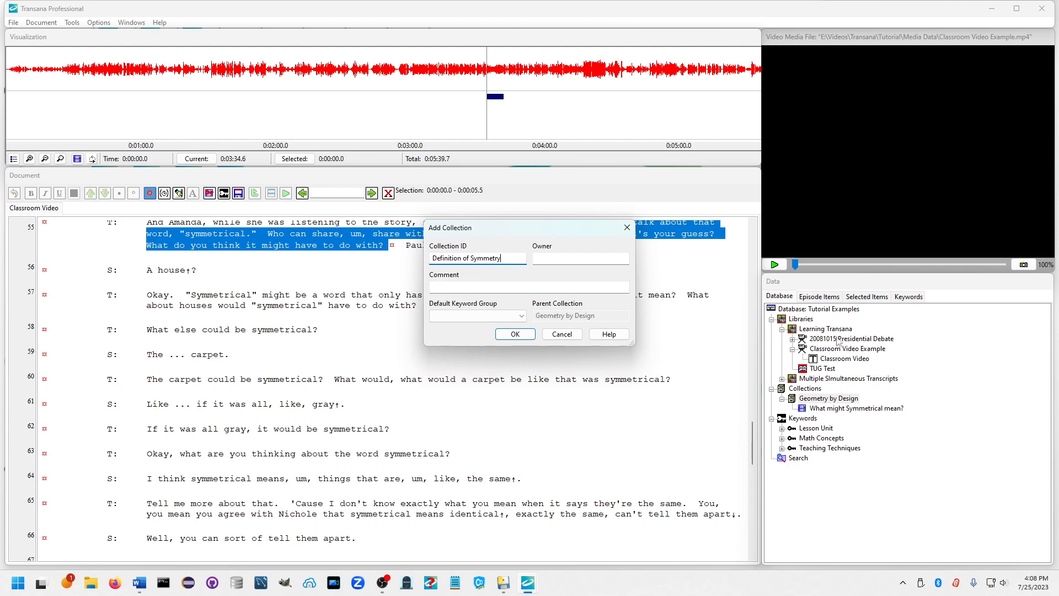
{"action": "left_click", "coordinate": [516, 334]}
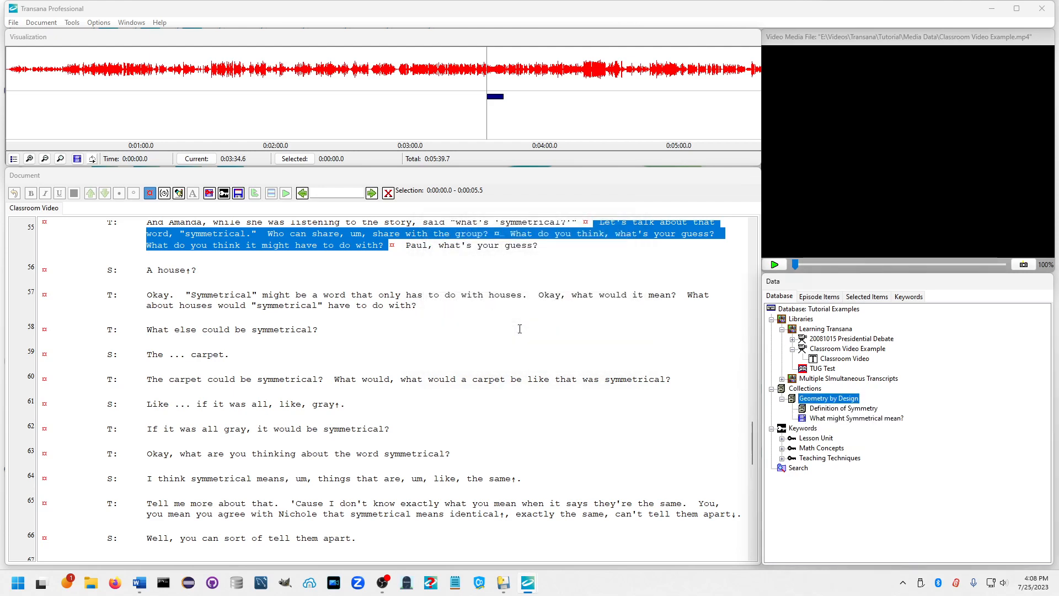
Step: Create a clip named "Symmetry has to do with houses" in Definition of Symmetry from the last question of line 55 through line 57
{"action": "left_click_drag", "start_coordinate": [406, 245], "coordinate": [434, 310]}
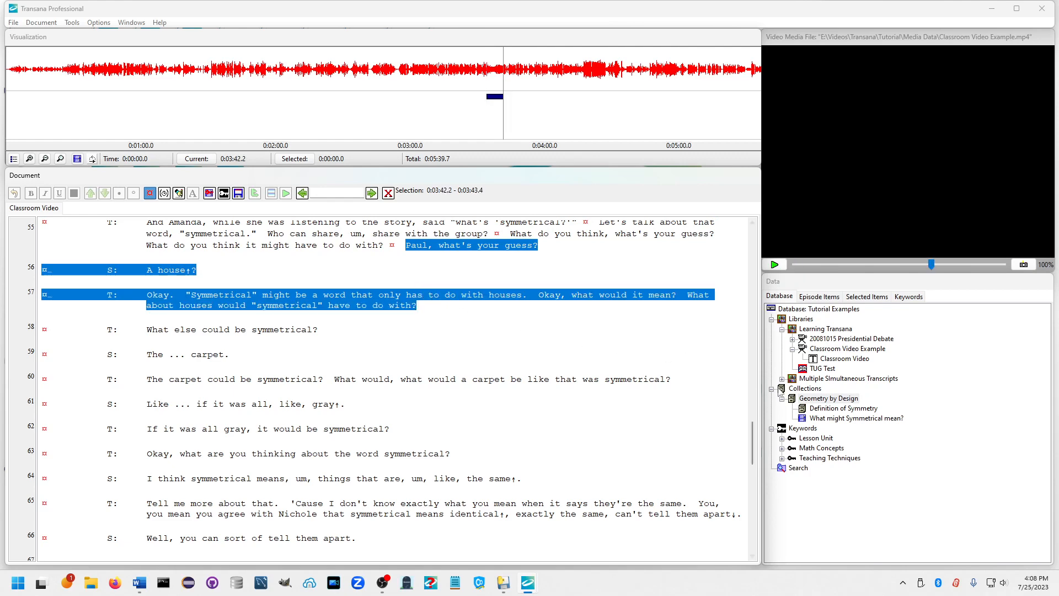
{"action": "left_click_drag", "start_coordinate": [827, 409], "coordinate": [826, 410]}
{"action": "type", "text": "Sy"}
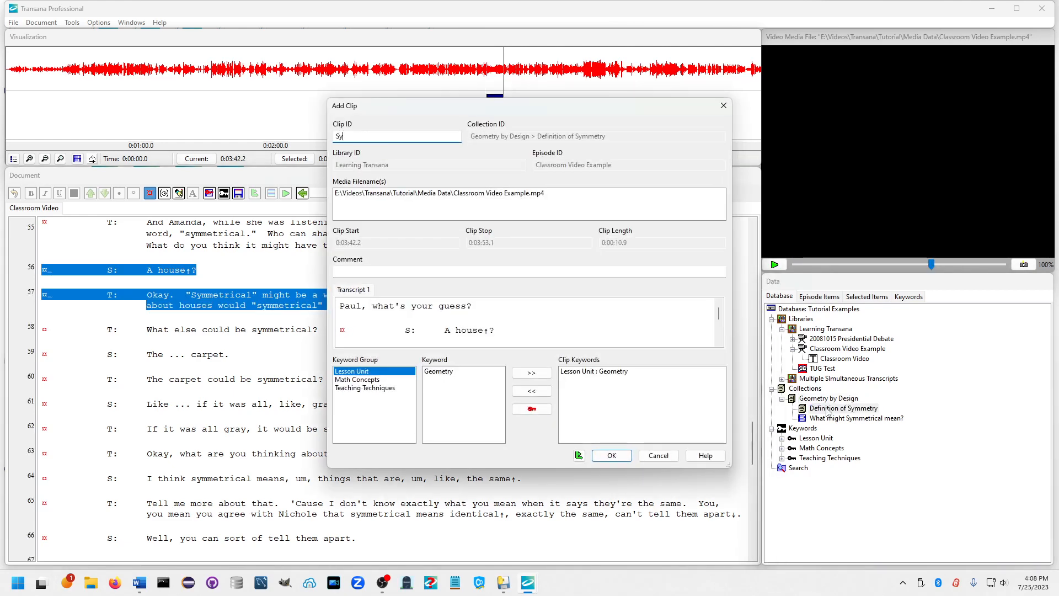
{"action": "type", "text": "mmetry has to do with houses"}
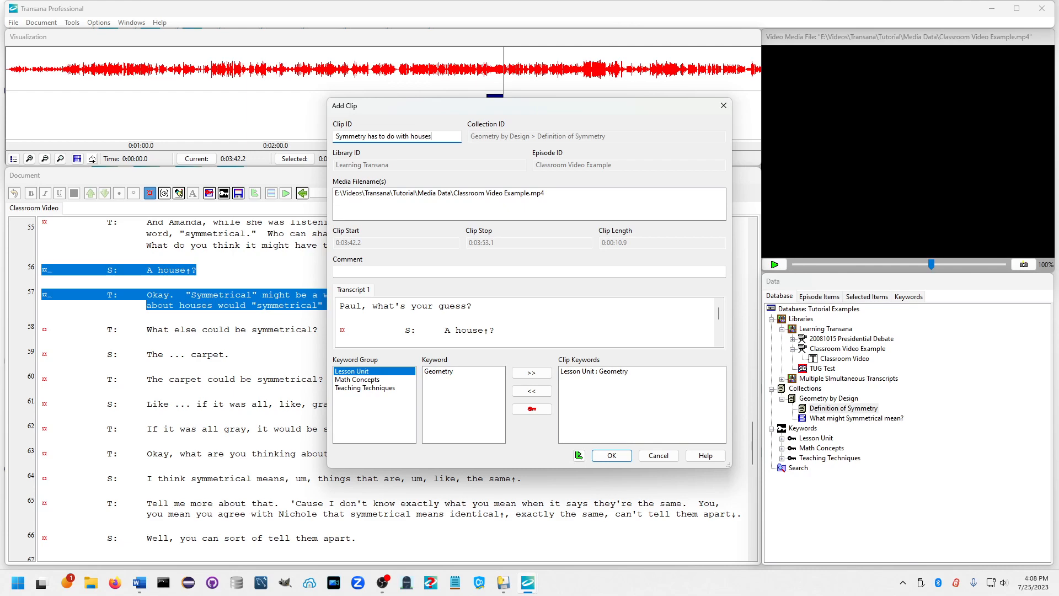
{"action": "left_click", "coordinate": [612, 455]}
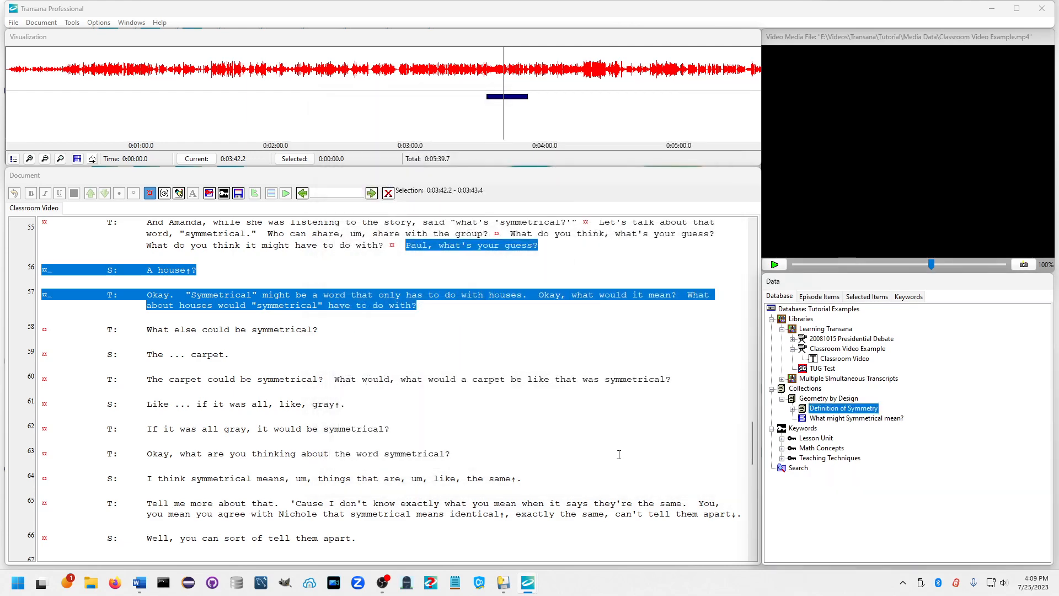
Step: Create a clip named "Symmetry is like a carpet" in Definition of Symmetry from transcript lines 58 through 62
{"action": "left_click_drag", "start_coordinate": [73, 330], "coordinate": [799, 411]}
{"action": "right_click", "coordinate": [811, 414]}
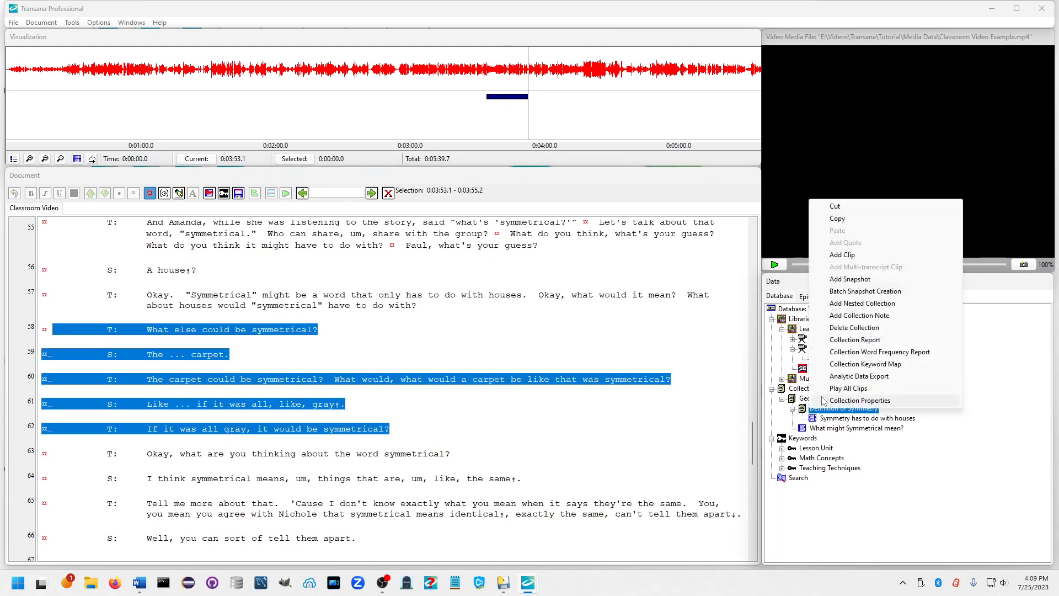
{"action": "left_click", "coordinate": [842, 255]}
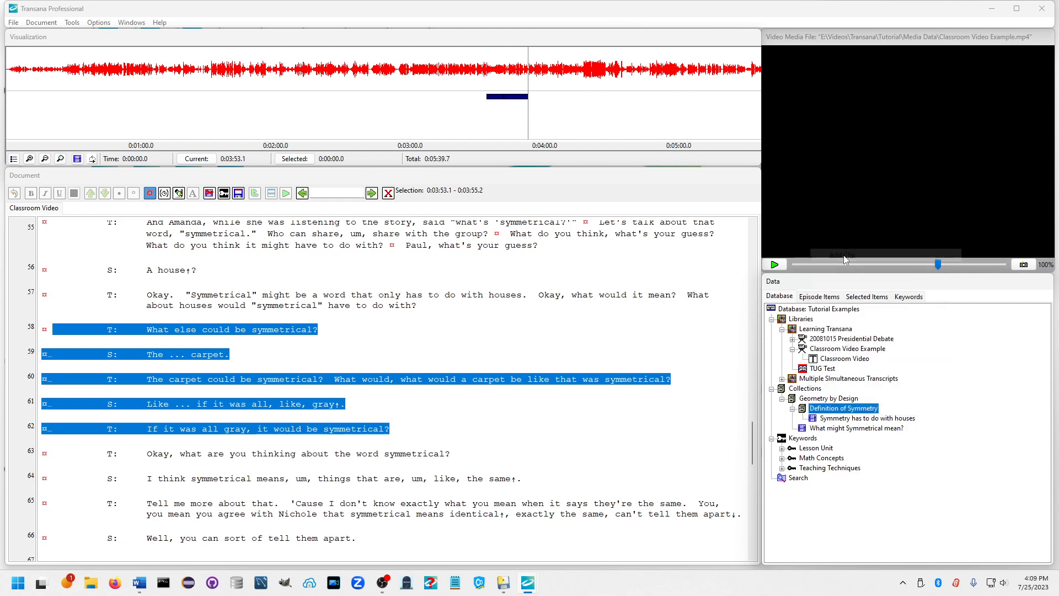
{"action": "type", "text": "Symmet"}
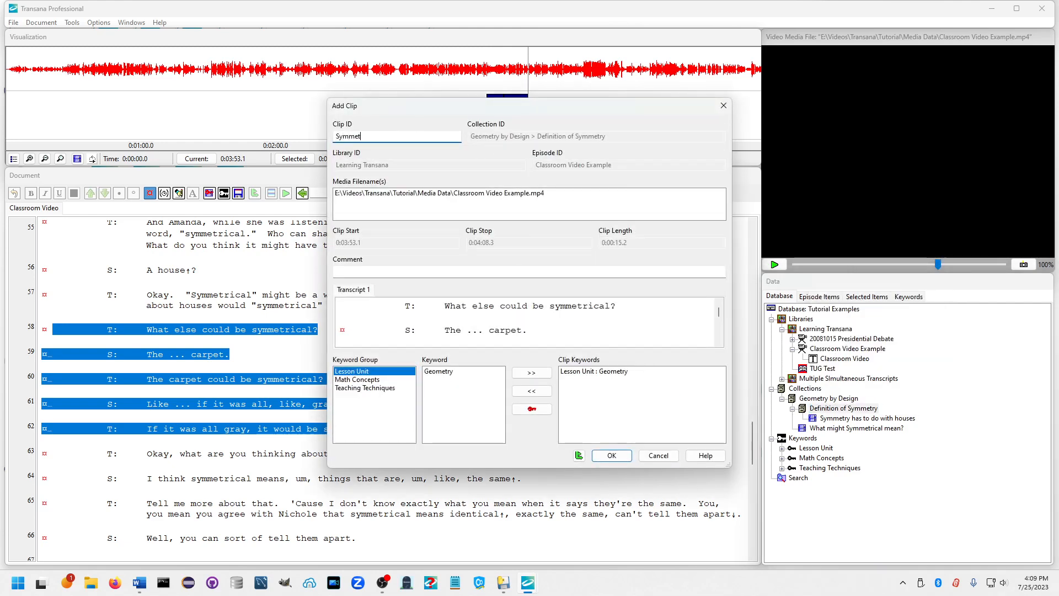
{"action": "type", "text": "ry is like a carpet"}
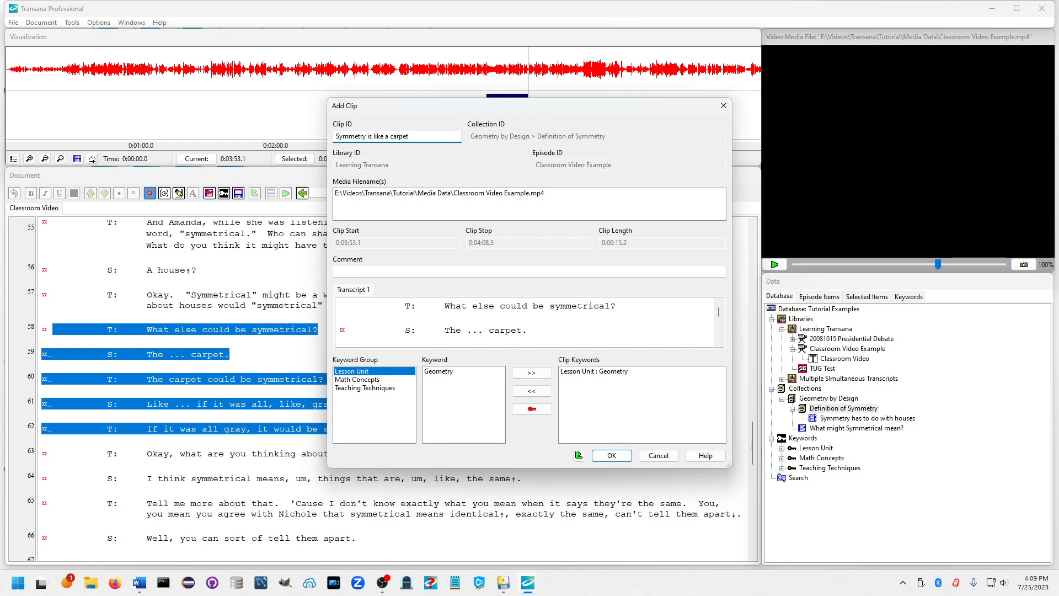
{"action": "left_click", "coordinate": [607, 453]}
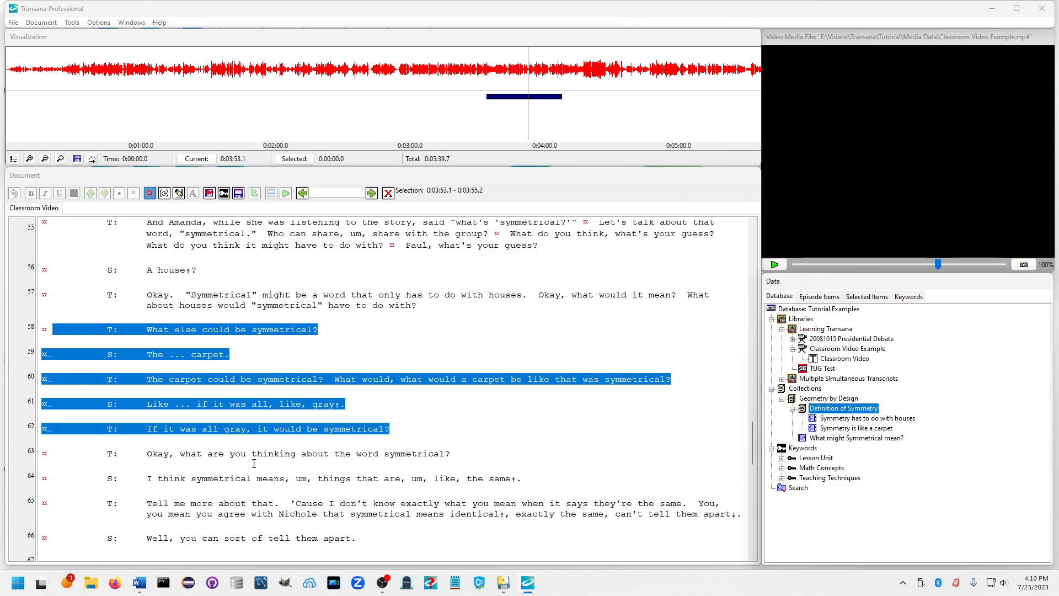
Step: Create a clip named "Symmetry as The Same" in Definition of Symmetry from transcript lines 63 through 67
{"action": "scroll", "coordinate": [254, 464], "scroll_direction": "down", "scroll_amount": 3}
{"action": "left_click", "coordinate": [54, 389]}
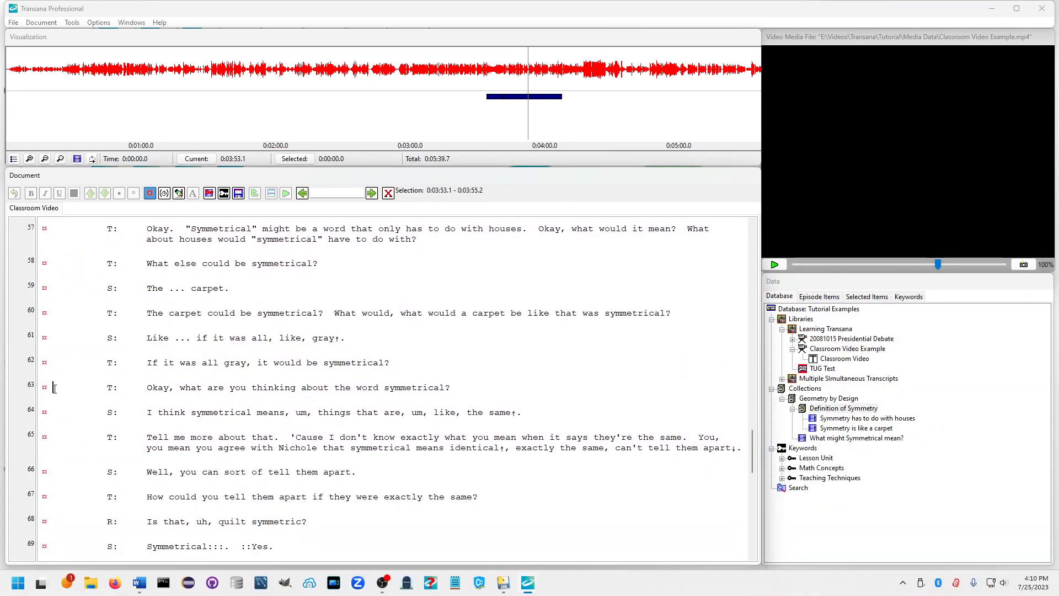
{"action": "left_click_drag", "start_coordinate": [54, 388], "coordinate": [543, 488]}
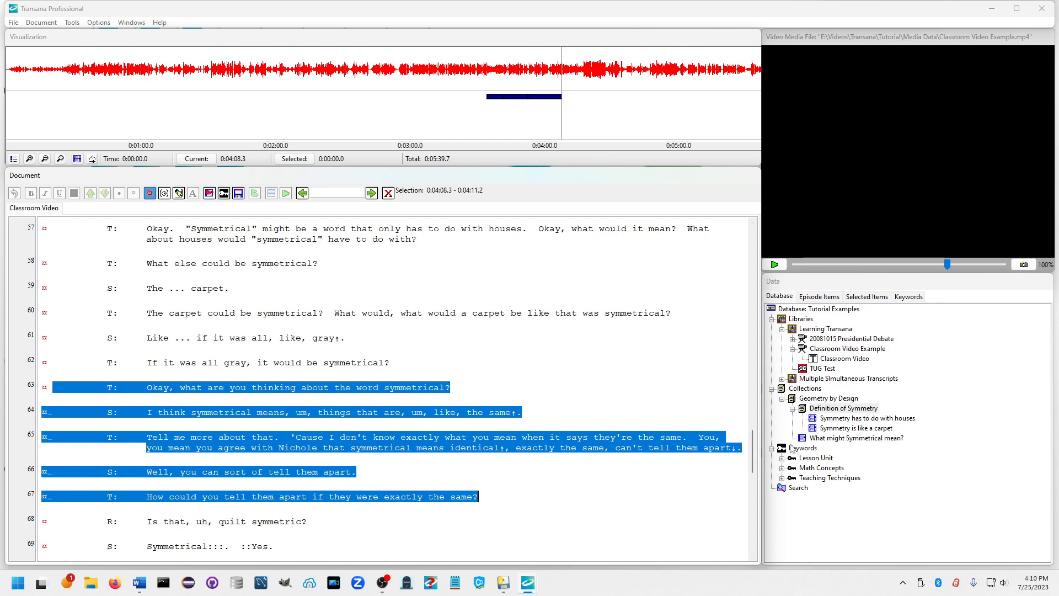
{"action": "left_click", "coordinate": [832, 410]}
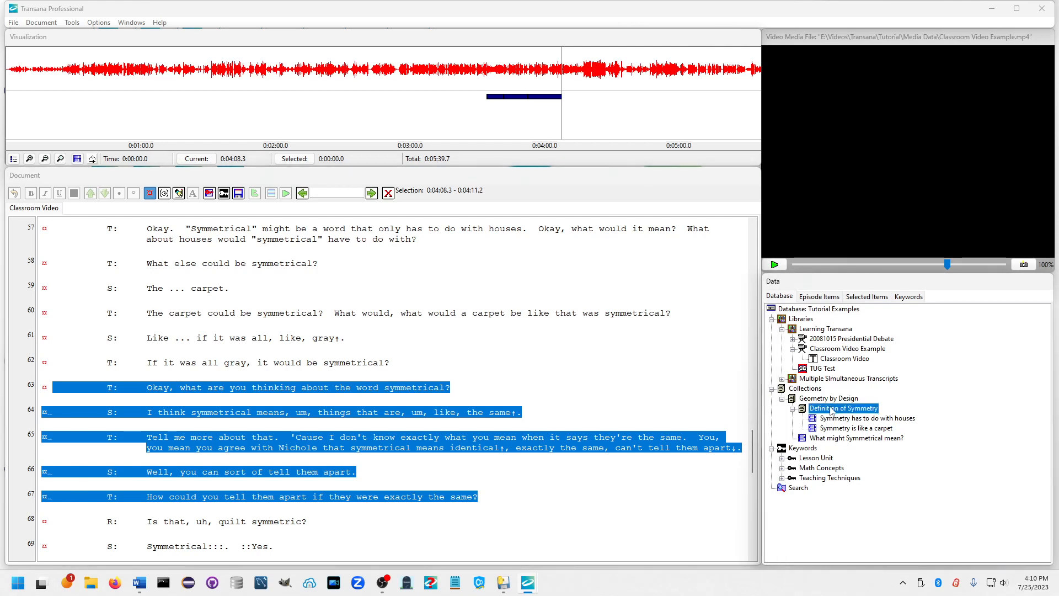
{"action": "left_click_drag", "start_coordinate": [831, 408], "coordinate": [831, 409]}
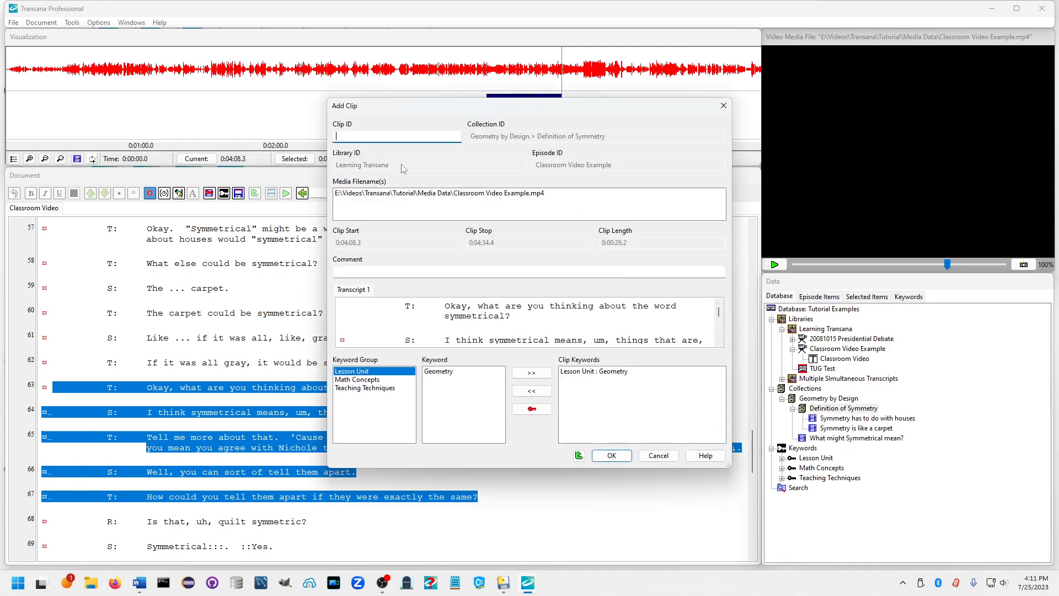
{"action": "type", "text": "Symmetry as The Same"}
{"action": "left_click", "coordinate": [611, 455]}
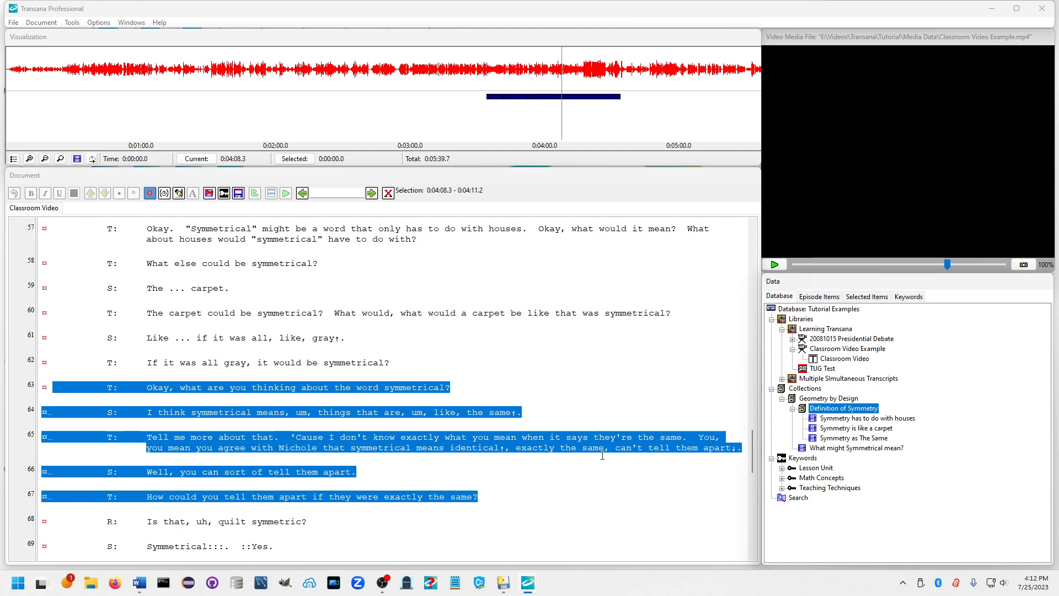
Step: Select the "Symmetry is like a carpet" clip in the Definition of Symmetry collection
{"action": "left_click", "coordinate": [843, 432]}
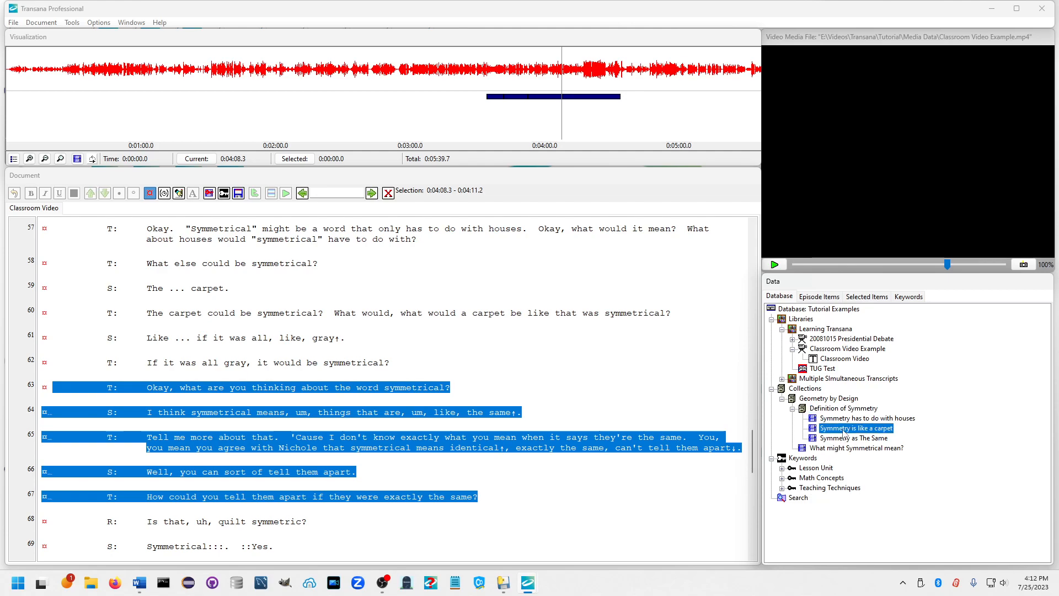